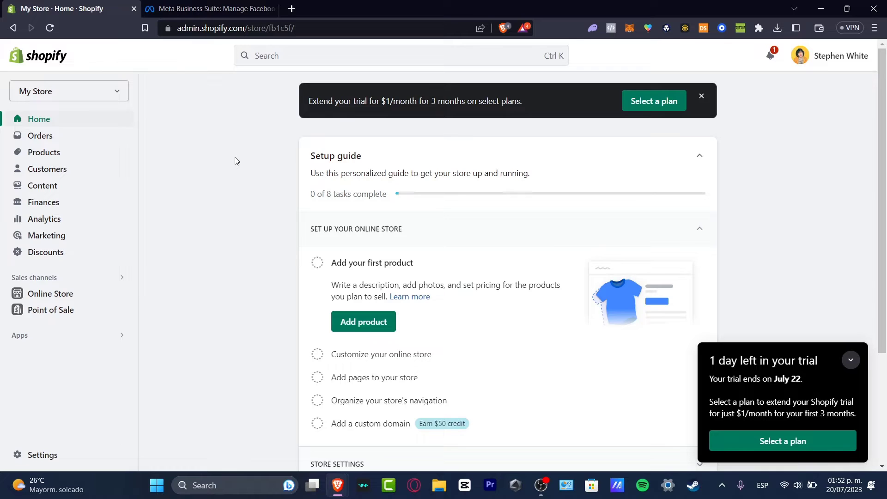
Step: Check the store's alerts and open the plan section of the store settings
{"action": "left_click", "coordinate": [769, 56]}
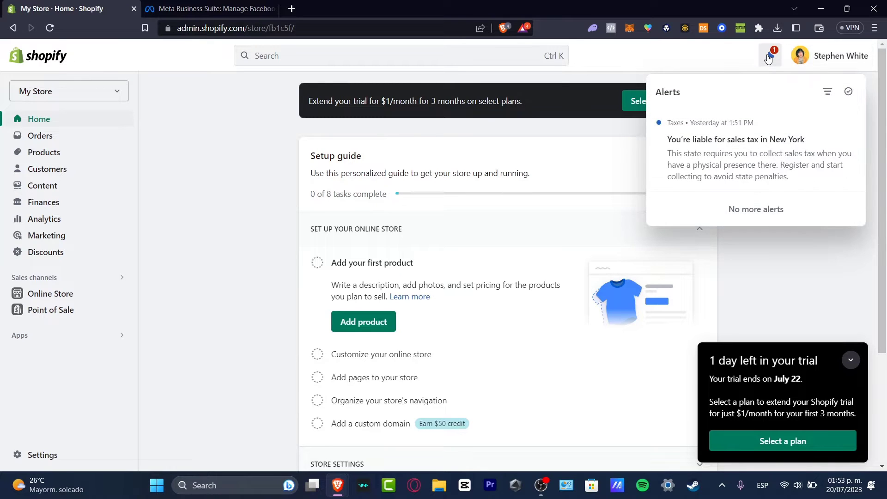
{"action": "left_click", "coordinate": [769, 56]}
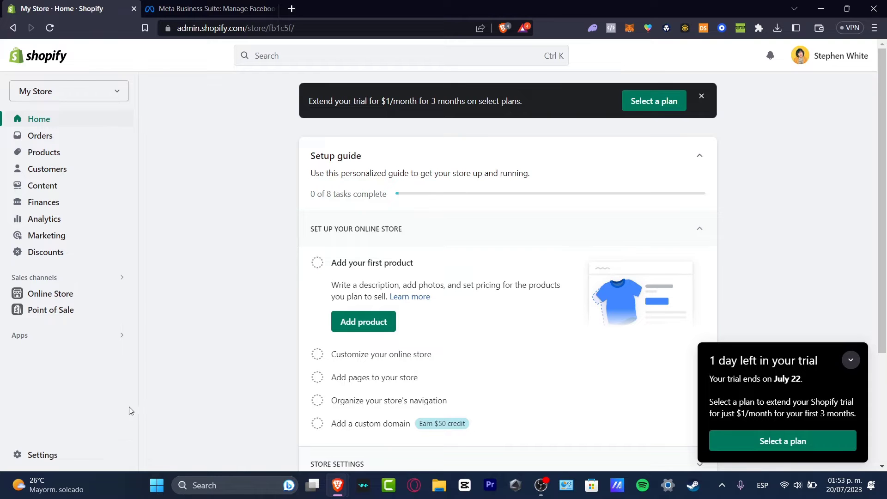
{"action": "left_click", "coordinate": [79, 453]}
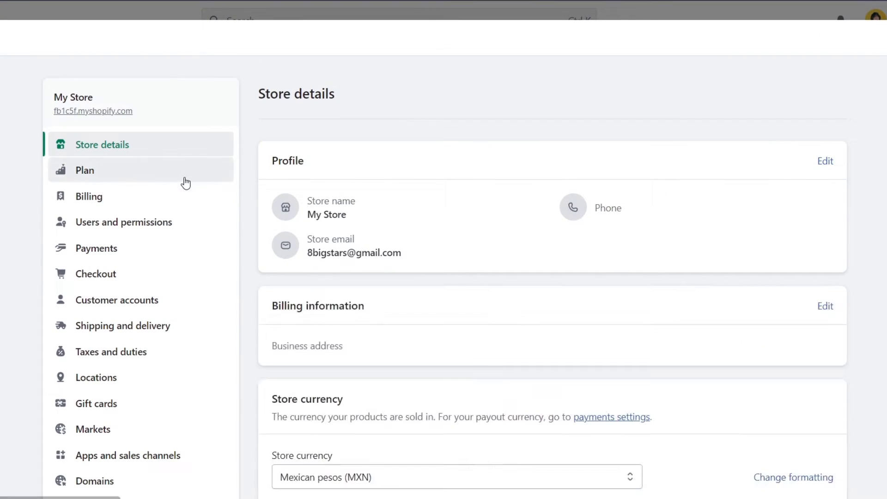
{"action": "left_click", "coordinate": [171, 184]}
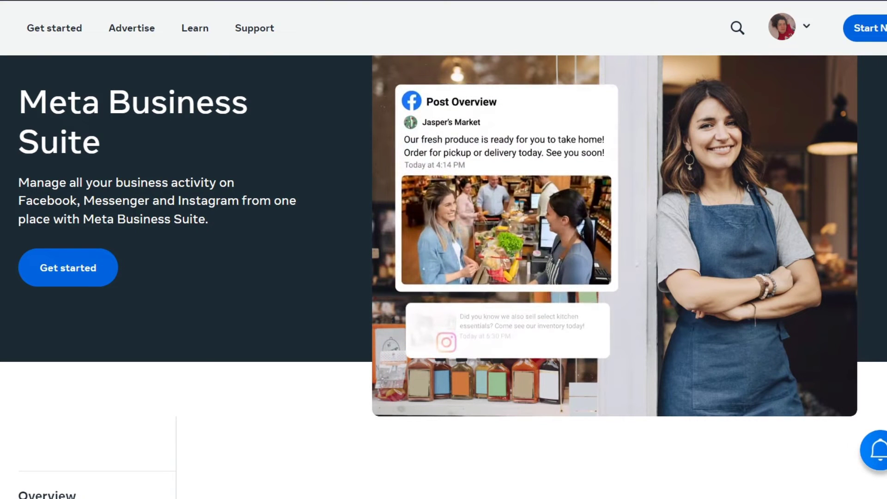
Step: In Meta Business Suite, enter the business dashboard and look through the full list of manage, advertise and sales tools
{"action": "left_click", "coordinate": [88, 277]}
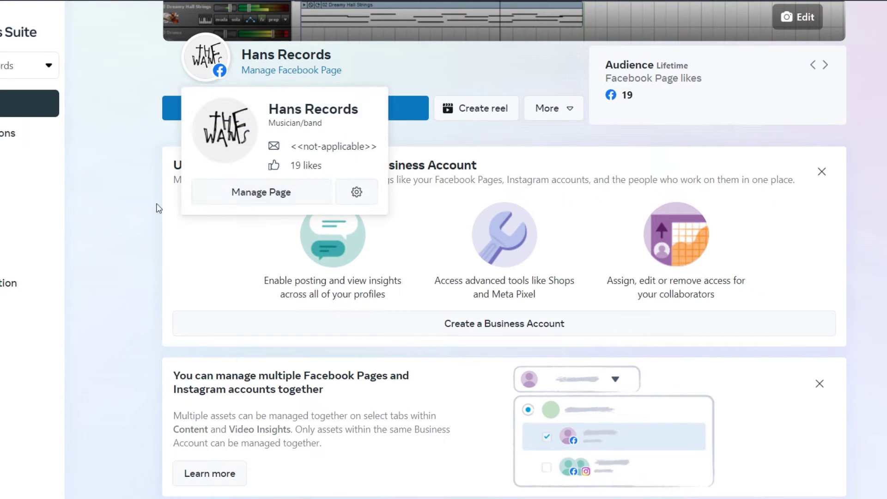
{"action": "left_click", "coordinate": [18, 349]}
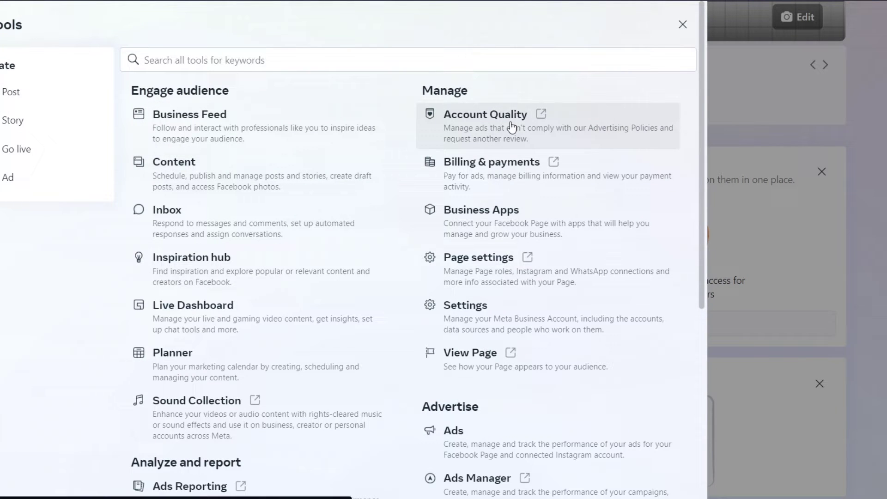
{"action": "scroll", "coordinate": [481, 286], "scroll_direction": "down", "scroll_amount": 4}
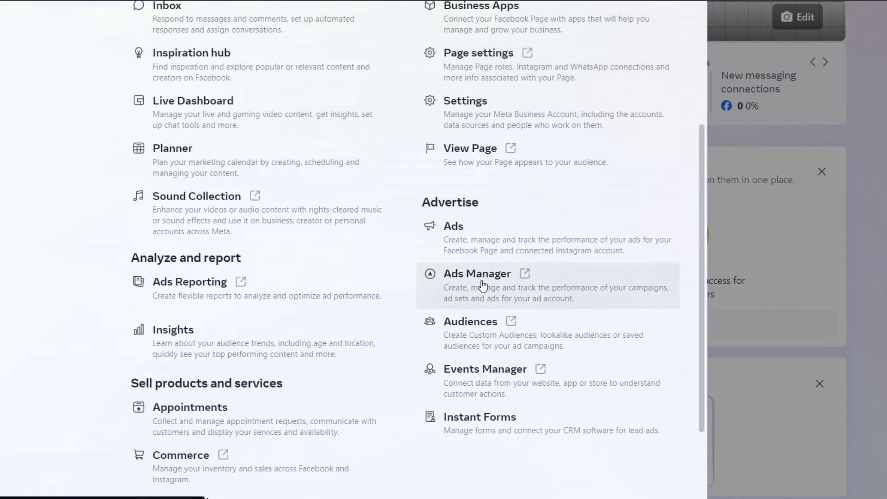
{"action": "scroll", "coordinate": [482, 287], "scroll_direction": "down", "scroll_amount": 3}
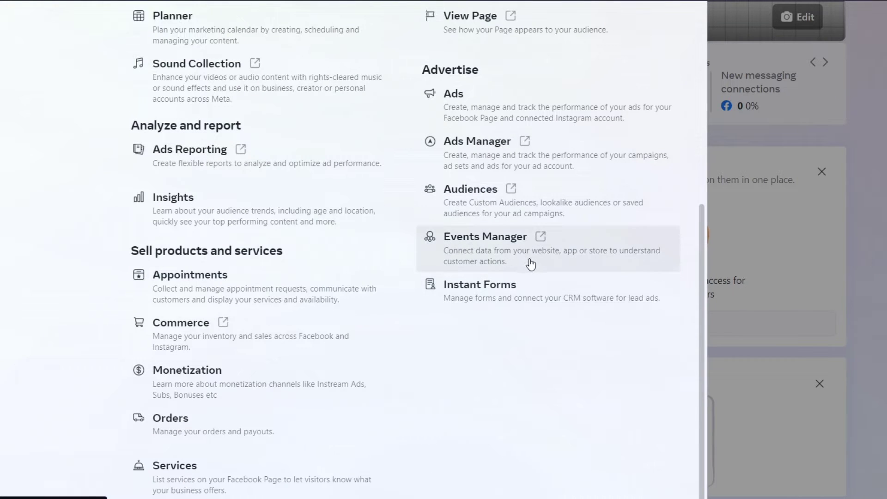
{"action": "left_click", "coordinate": [846, 296]}
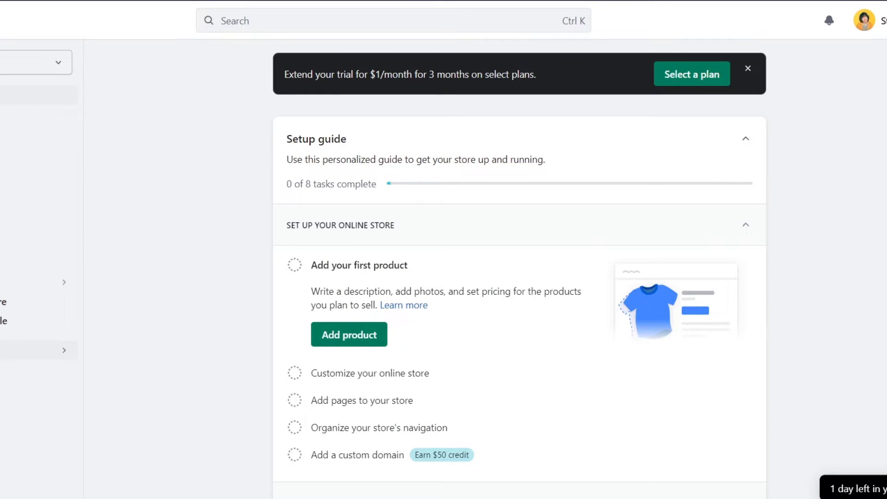
Step: From the Shopify admin, search the Shopify App Store for "meta" and browse the listed apps
{"action": "left_click", "coordinate": [6, 351]}
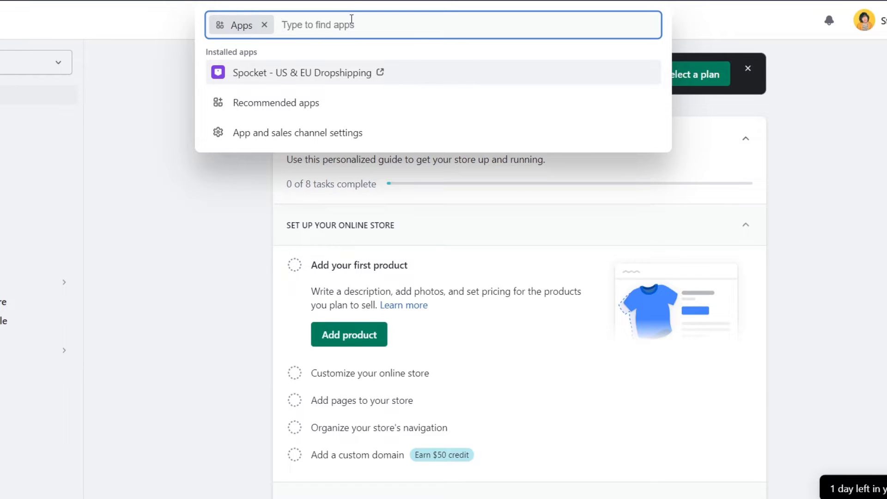
{"action": "type", "text": "meta"}
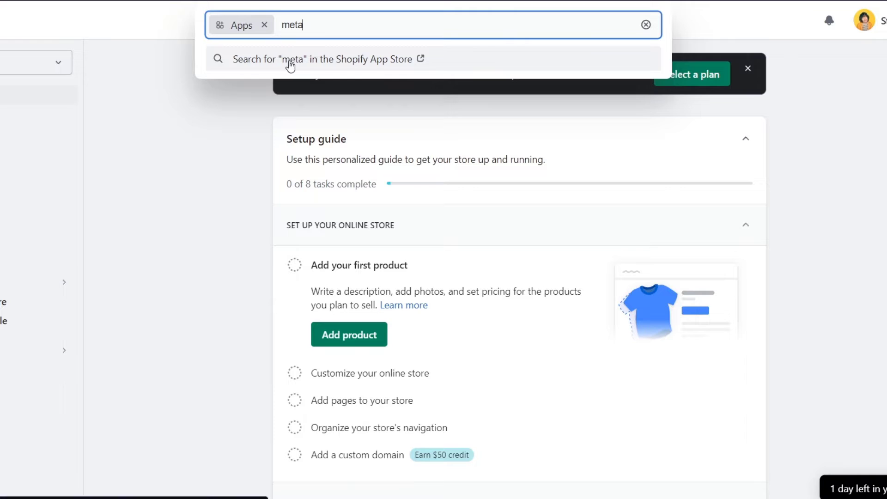
{"action": "left_click", "coordinate": [379, 60]}
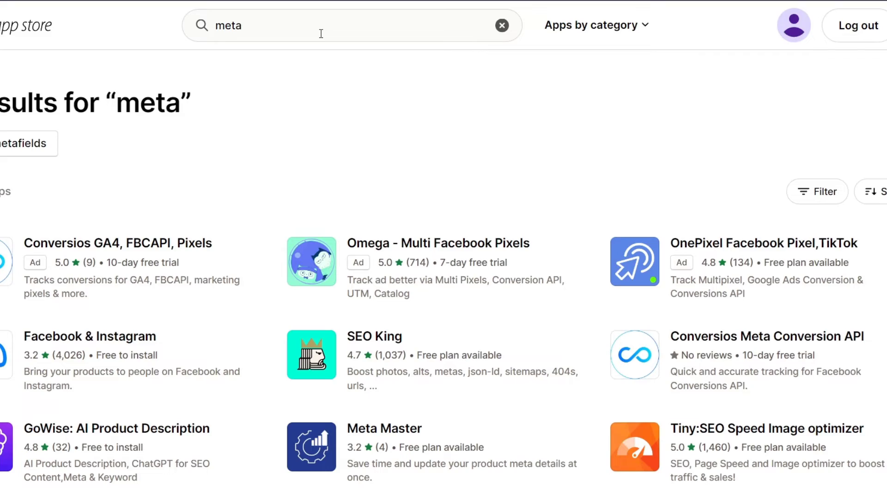
{"action": "scroll", "coordinate": [301, 193], "scroll_direction": "down", "scroll_amount": 15}
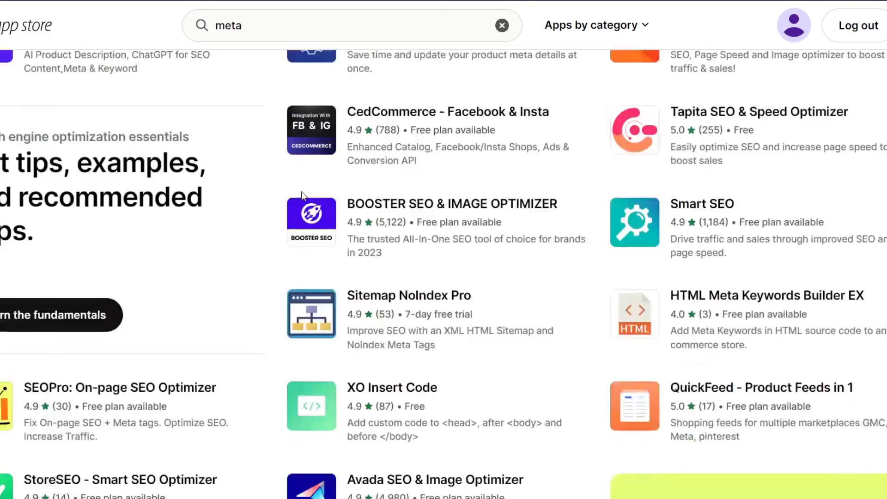
{"action": "scroll", "coordinate": [302, 197], "scroll_direction": "down", "scroll_amount": 2}
{"action": "scroll", "coordinate": [303, 197], "scroll_direction": "up", "scroll_amount": 17}
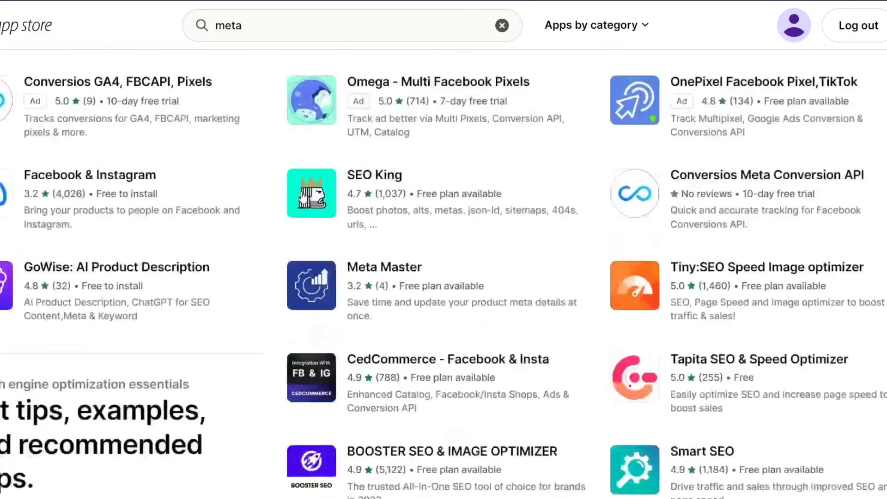
Step: Search the App Store for "facebook" and open the Facebook & Instagram app listing
{"action": "left_click", "coordinate": [309, 29]}
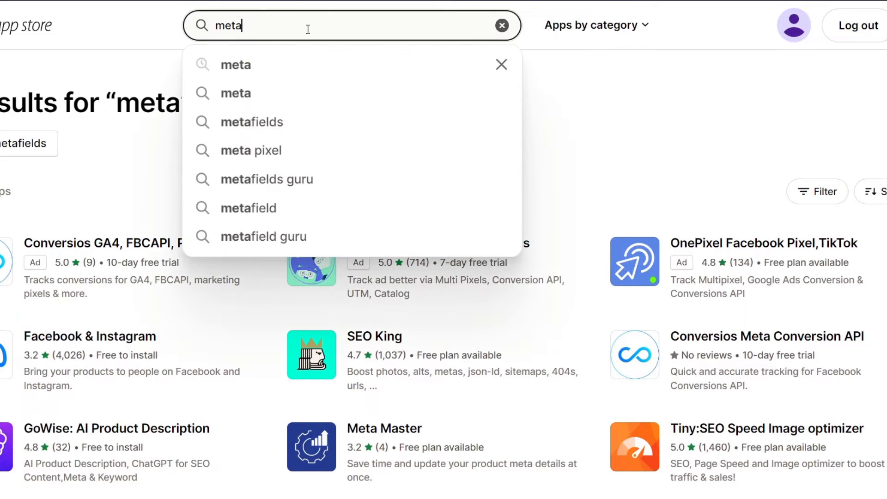
{"action": "type", "text": "facebook"}
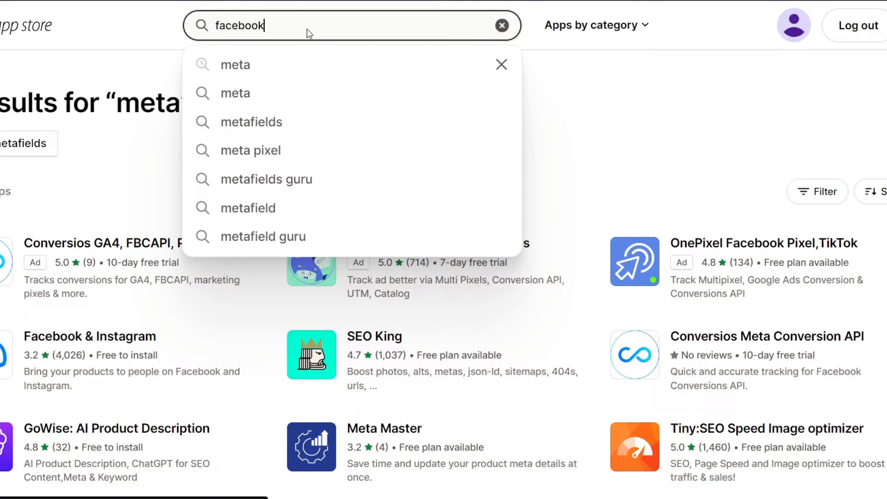
{"action": "key", "text": "Return"}
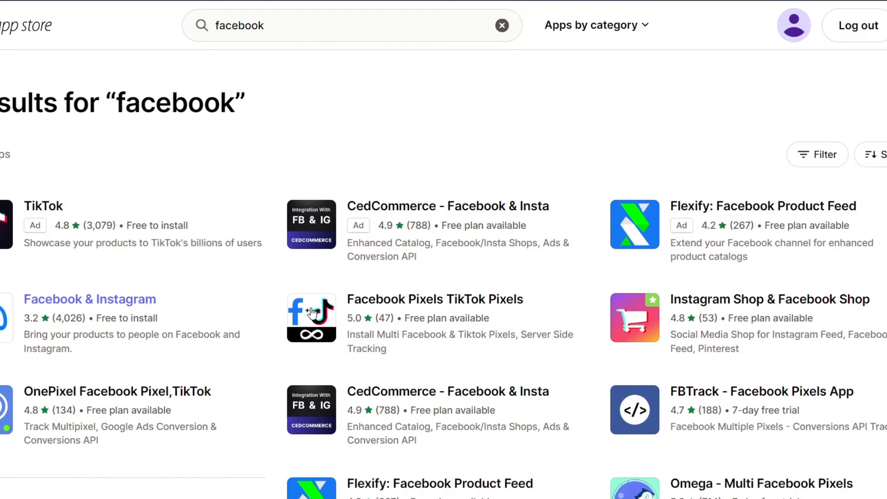
{"action": "left_click", "coordinate": [146, 302]}
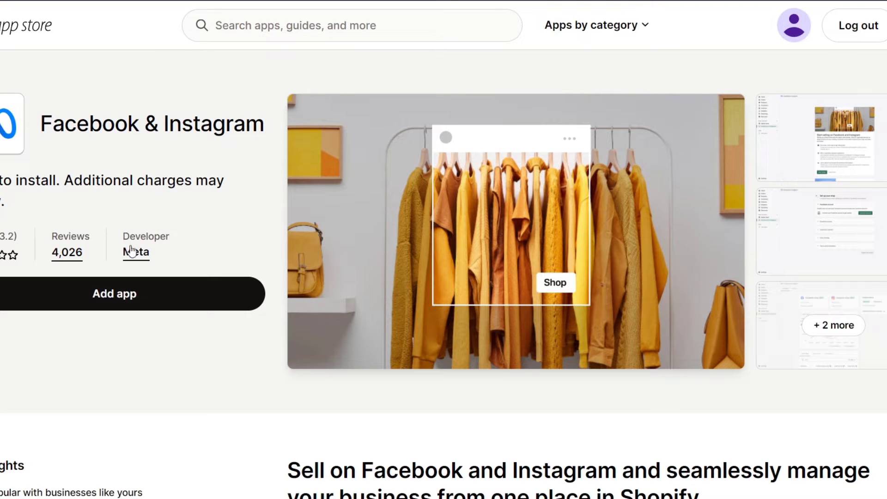
Step: Check the Facebook & Instagram app's developer, description and reviews, and add it to the store as a sales channel
{"action": "left_click_drag", "start_coordinate": [154, 254], "coordinate": [122, 253]}
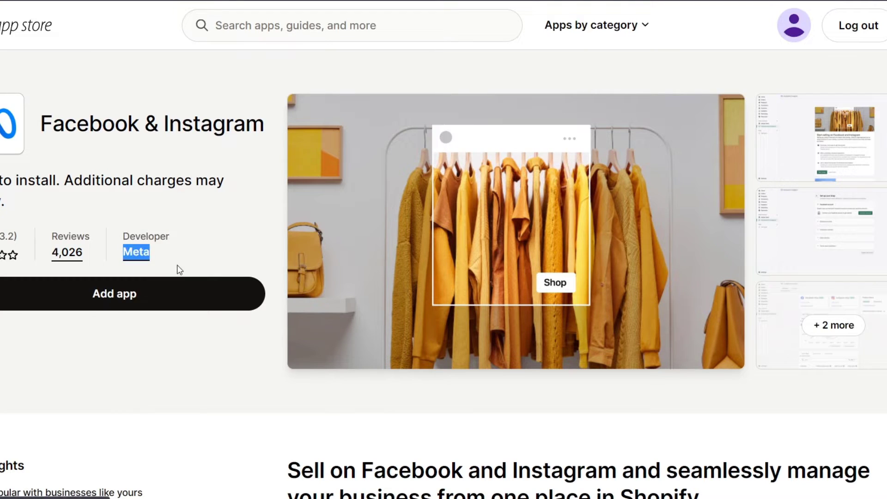
{"action": "left_click", "coordinate": [235, 349]}
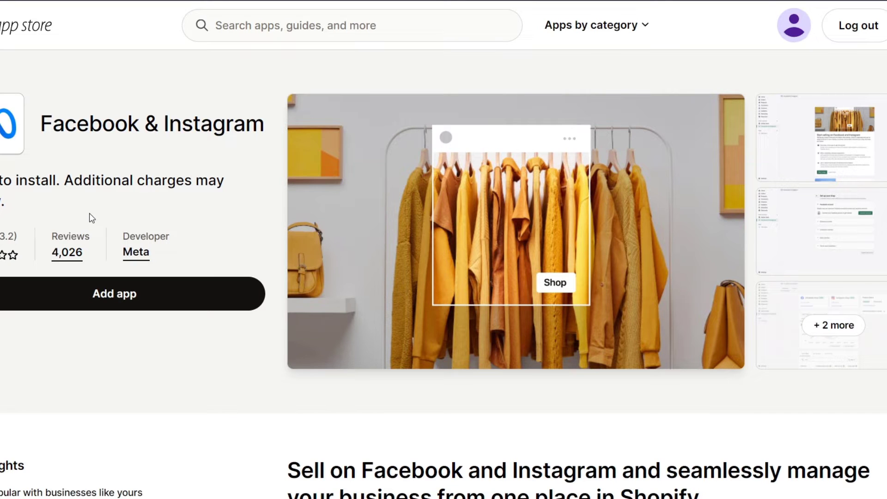
{"action": "scroll", "coordinate": [332, 367], "scroll_direction": "down", "scroll_amount": 4}
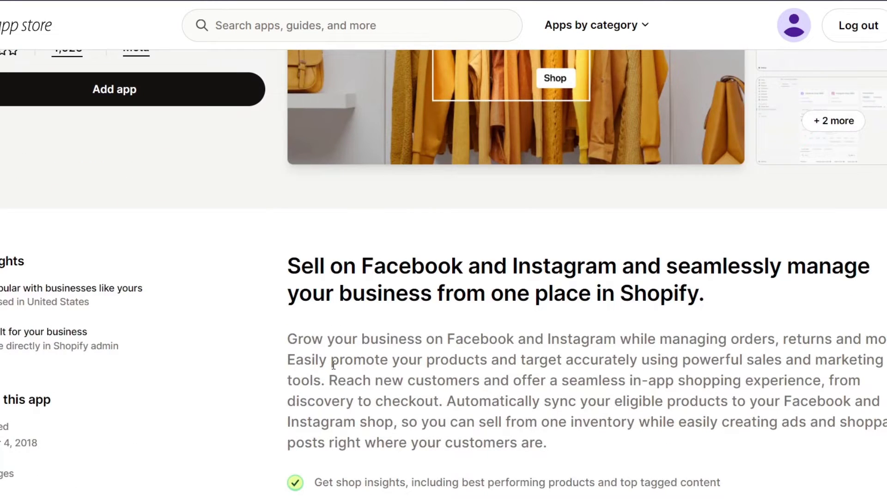
{"action": "scroll", "coordinate": [337, 371], "scroll_direction": "down", "scroll_amount": 15}
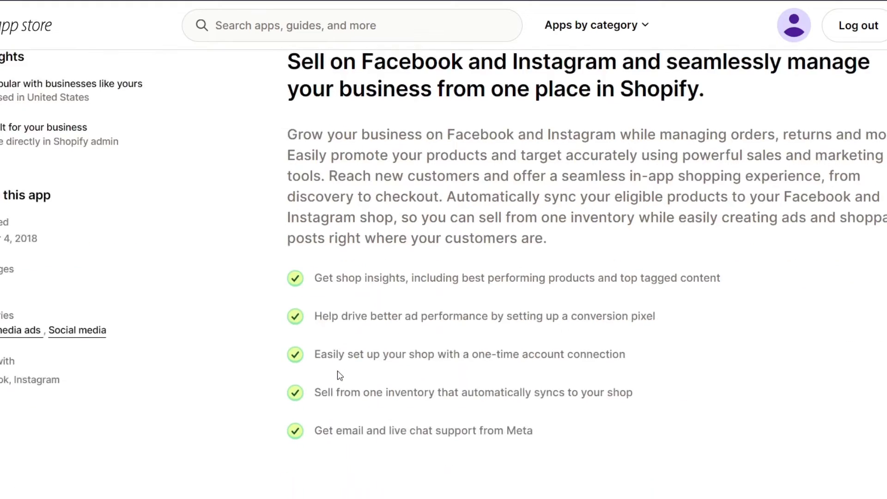
{"action": "scroll", "coordinate": [337, 376], "scroll_direction": "down", "scroll_amount": 4}
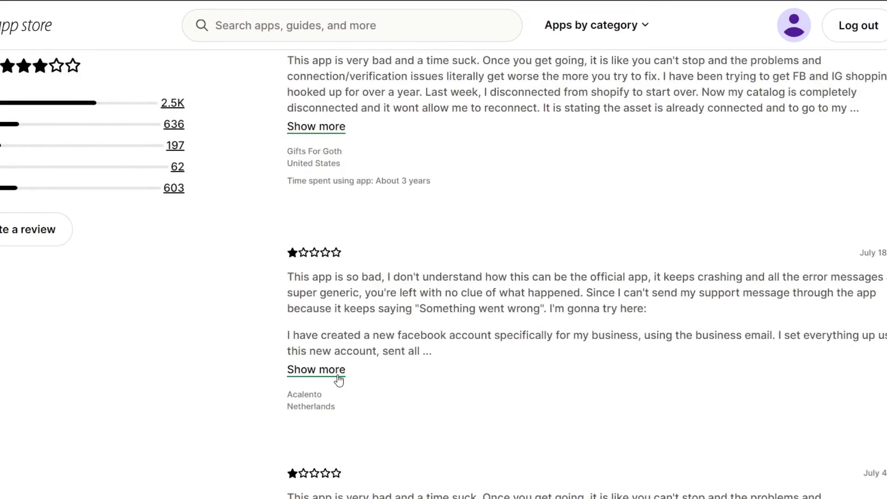
{"action": "scroll", "coordinate": [339, 379], "scroll_direction": "up", "scroll_amount": 20}
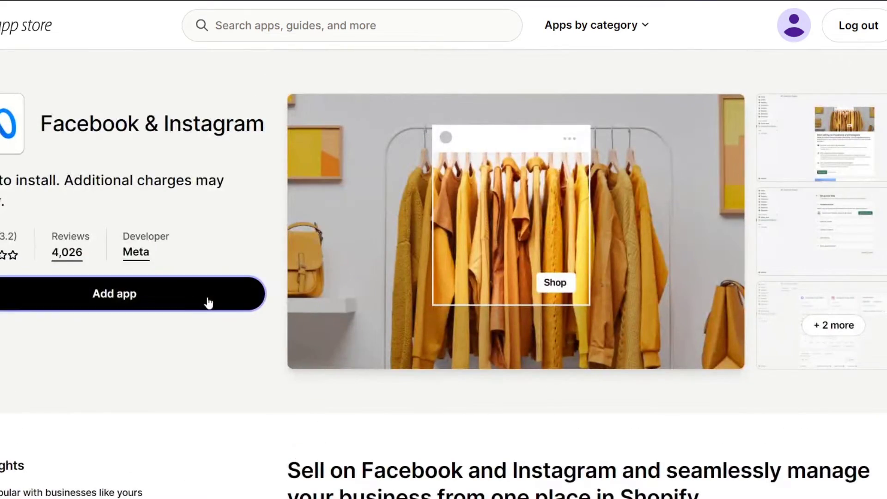
{"action": "left_click", "coordinate": [156, 305]}
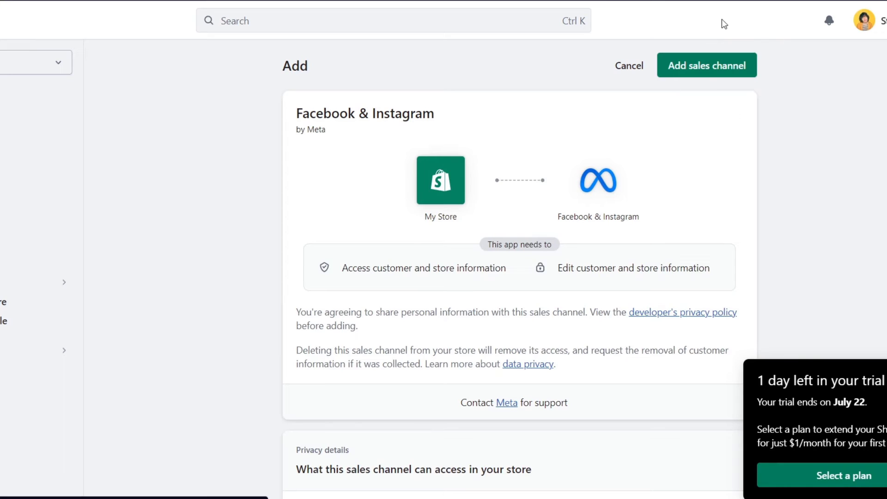
{"action": "left_click", "coordinate": [723, 67]}
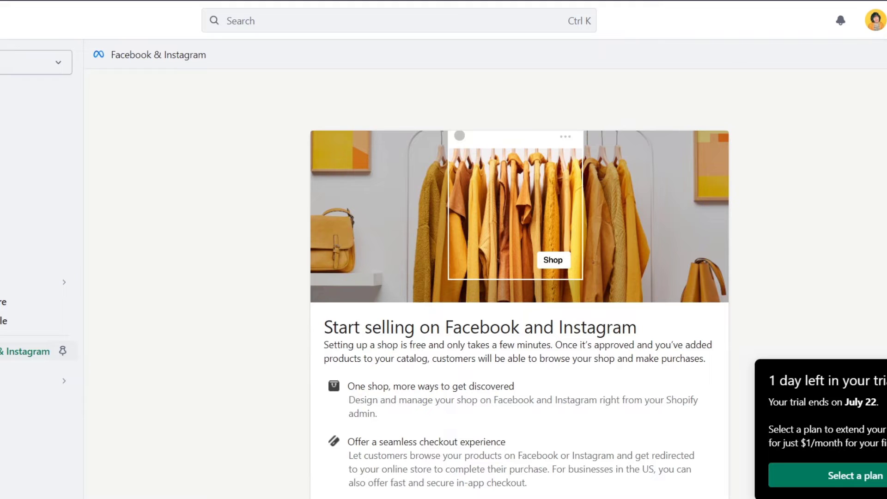
Step: Read the Facebook & Instagram channel introduction and start the shop setup for selling on Facebook and Instagram
{"action": "scroll", "coordinate": [738, 211], "scroll_direction": "down", "scroll_amount": 4}
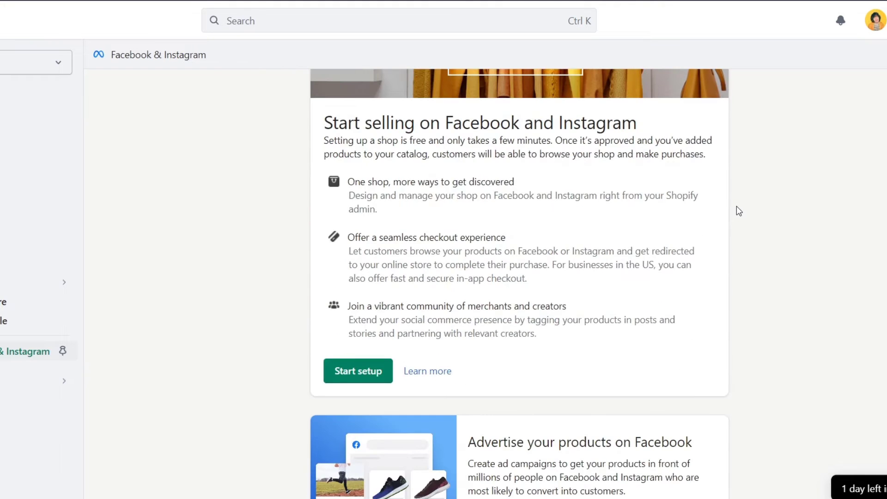
{"action": "scroll", "coordinate": [738, 210], "scroll_direction": "down", "scroll_amount": 3}
{"action": "scroll", "coordinate": [738, 211], "scroll_direction": "up", "scroll_amount": 7}
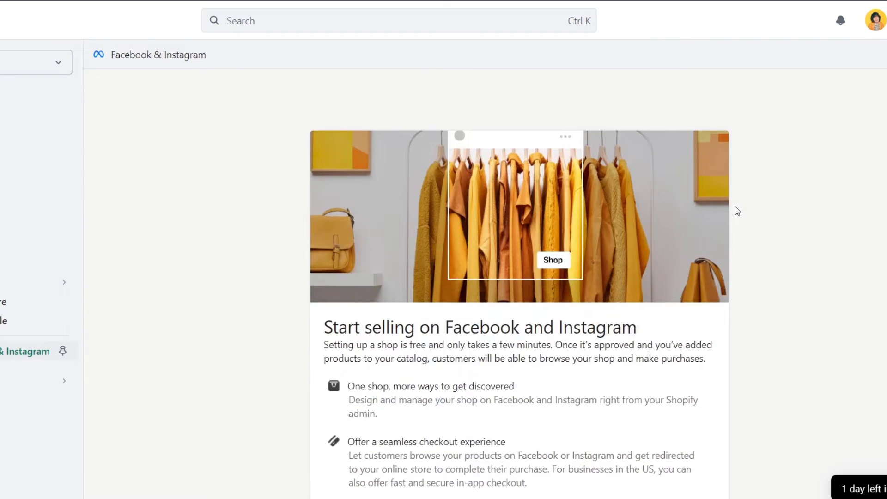
{"action": "scroll", "coordinate": [738, 211], "scroll_direction": "down", "scroll_amount": 8}
{"action": "scroll", "coordinate": [736, 210], "scroll_direction": "up", "scroll_amount": 8}
{"action": "scroll", "coordinate": [735, 210], "scroll_direction": "down", "scroll_amount": 7}
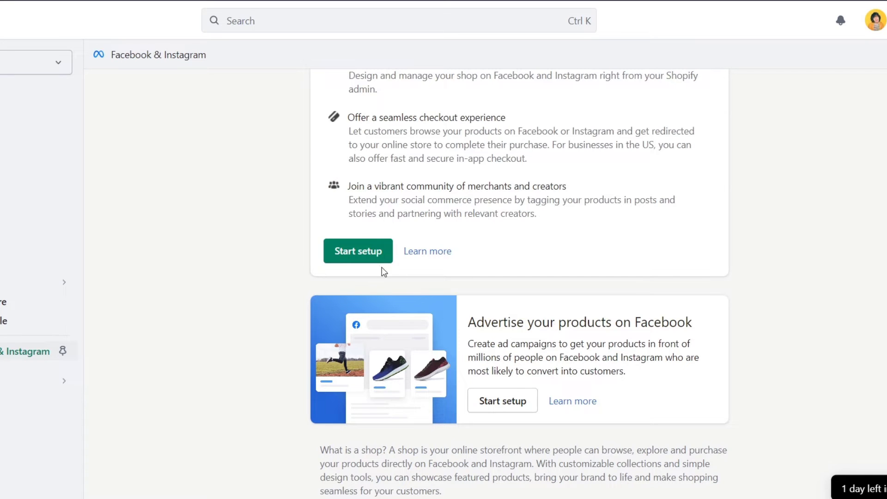
{"action": "left_click", "coordinate": [373, 258]}
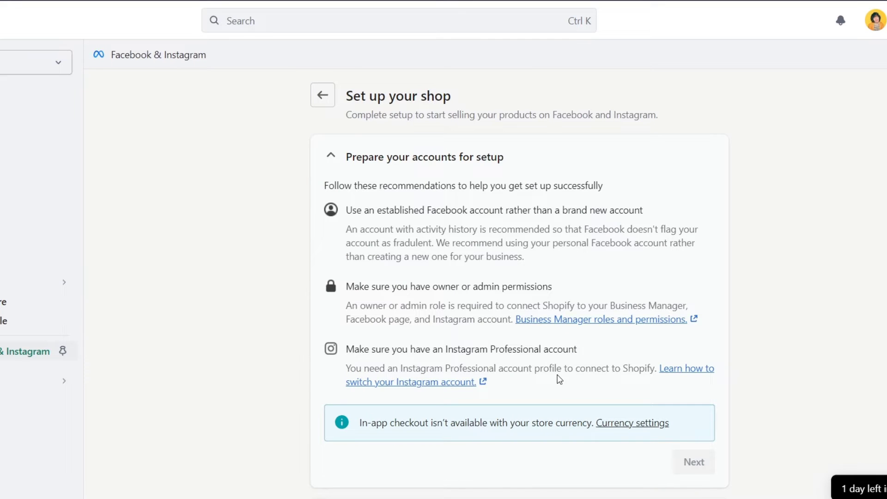
Step: Review the account recommendations and in-app checkout notice, and complete the account preparation section of the shop setup
{"action": "scroll", "coordinate": [559, 378], "scroll_direction": "down", "scroll_amount": 4}
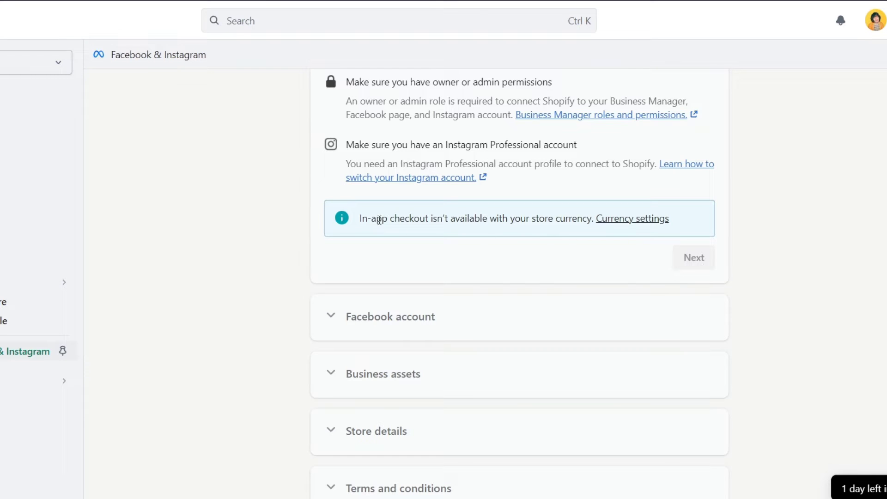
{"action": "left_click_drag", "start_coordinate": [377, 220], "coordinate": [592, 227]}
{"action": "left_click", "coordinate": [519, 245]}
{"action": "left_click", "coordinate": [655, 228]}
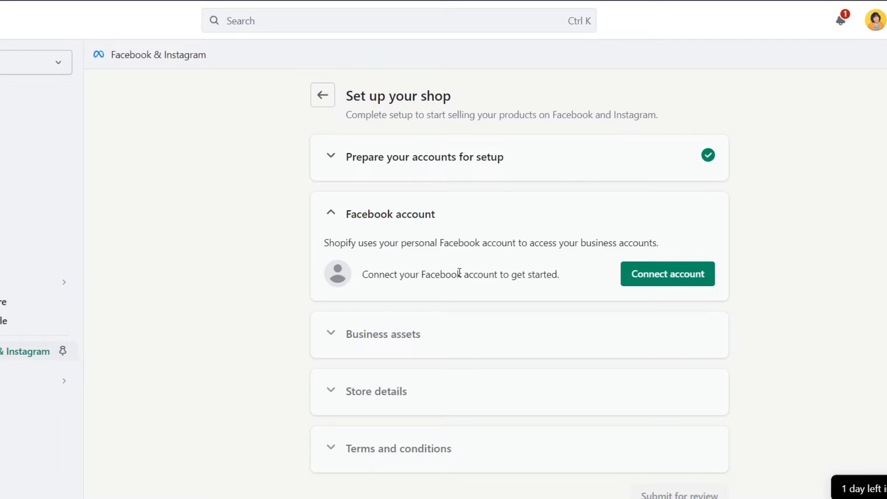
Step: Connect the Facebook account to the shop, continuing with the existing Facebook login for Shopify
{"action": "left_click_drag", "start_coordinate": [459, 273], "coordinate": [560, 281]}
{"action": "left_click", "coordinate": [665, 276]}
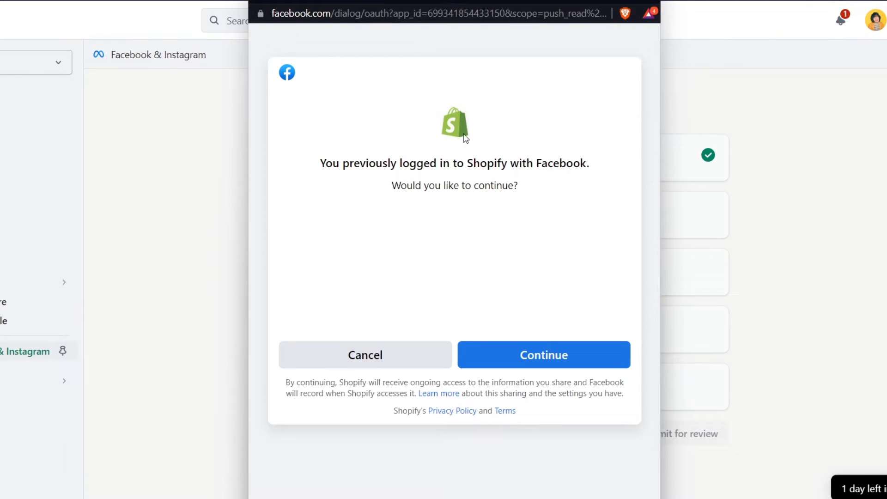
{"action": "left_click_drag", "start_coordinate": [398, 157], "coordinate": [522, 165]}
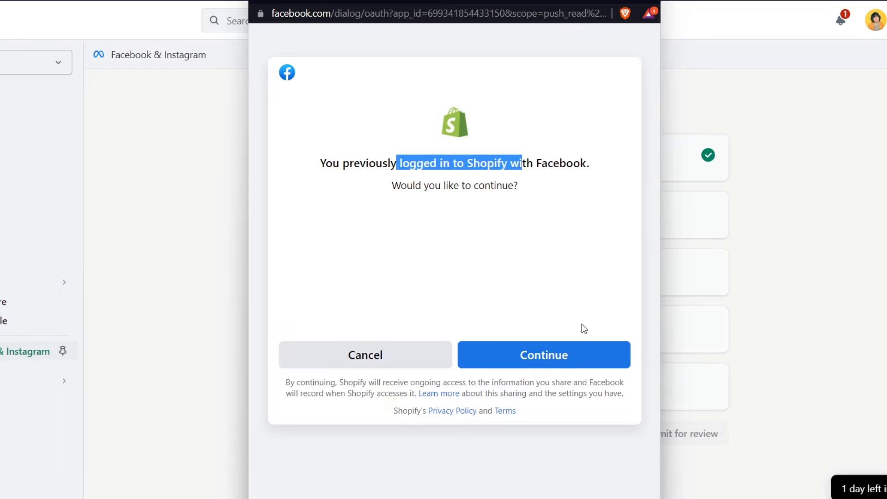
{"action": "left_click", "coordinate": [578, 356]}
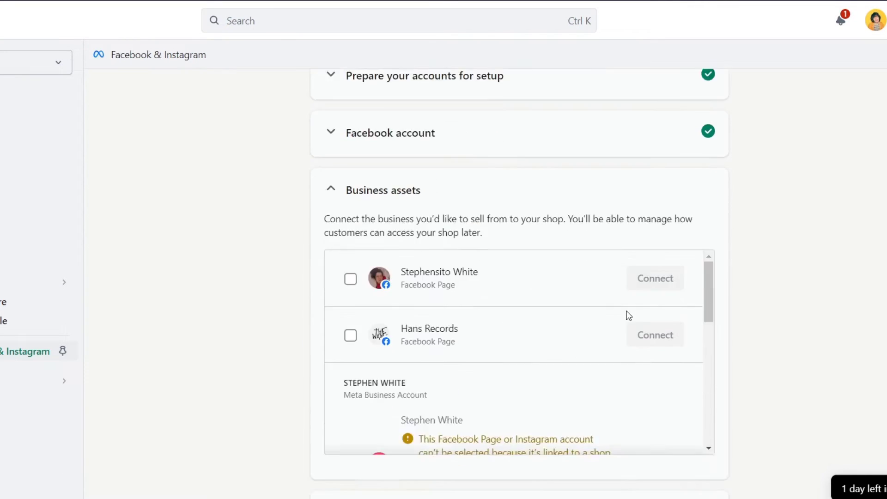
Step: Select the Hans Records Facebook Page among the business assets and start connecting it to a business account
{"action": "scroll", "coordinate": [456, 219], "scroll_direction": "down", "scroll_amount": 4}
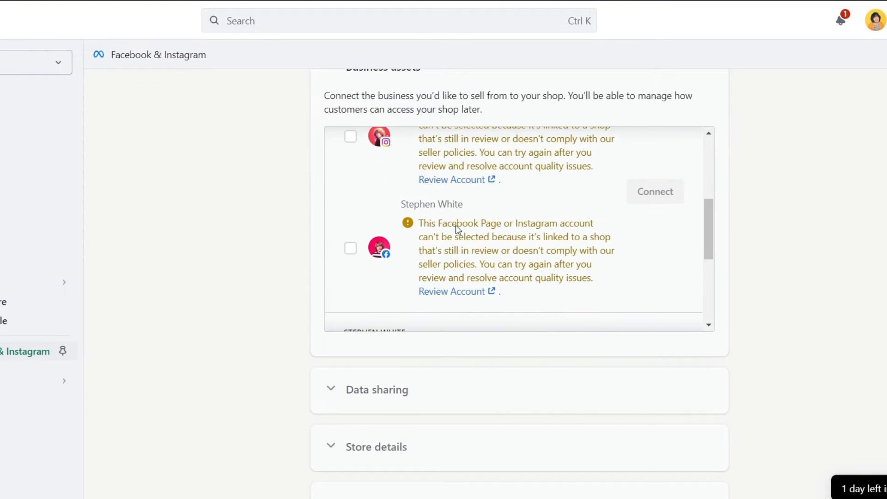
{"action": "scroll", "coordinate": [471, 238], "scroll_direction": "up", "scroll_amount": 4}
{"action": "left_click", "coordinate": [350, 213]}
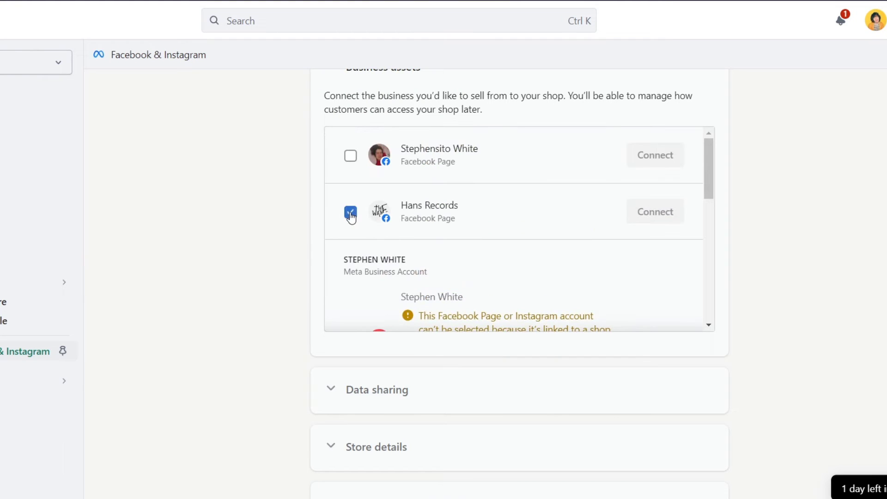
{"action": "left_click", "coordinate": [653, 213]}
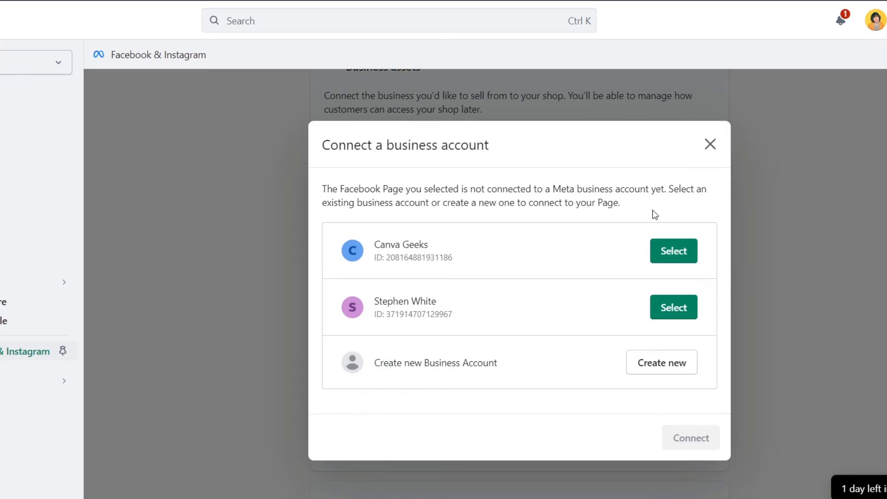
{"action": "left_click_drag", "start_coordinate": [380, 244], "coordinate": [468, 262]}
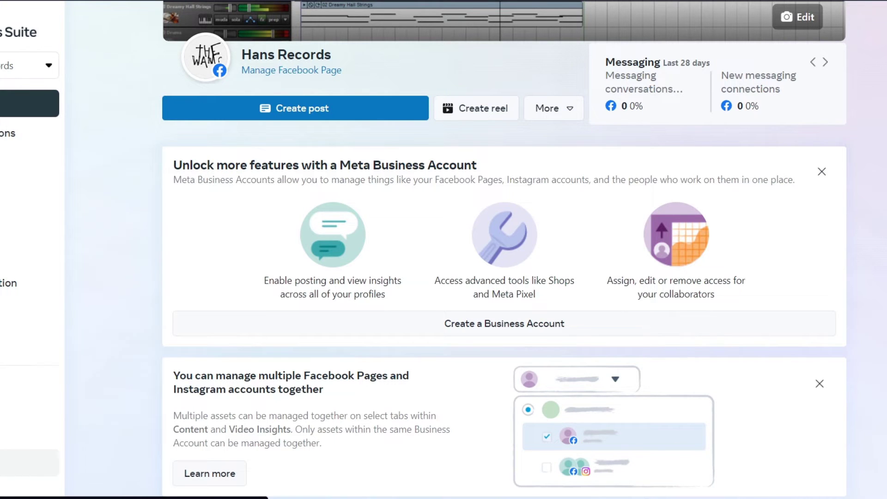
Step: Look over the Meta Business Suite tools, and connect the Page to the Canva Geeks business account in the Shopify setup
{"action": "left_click", "coordinate": [7, 460]}
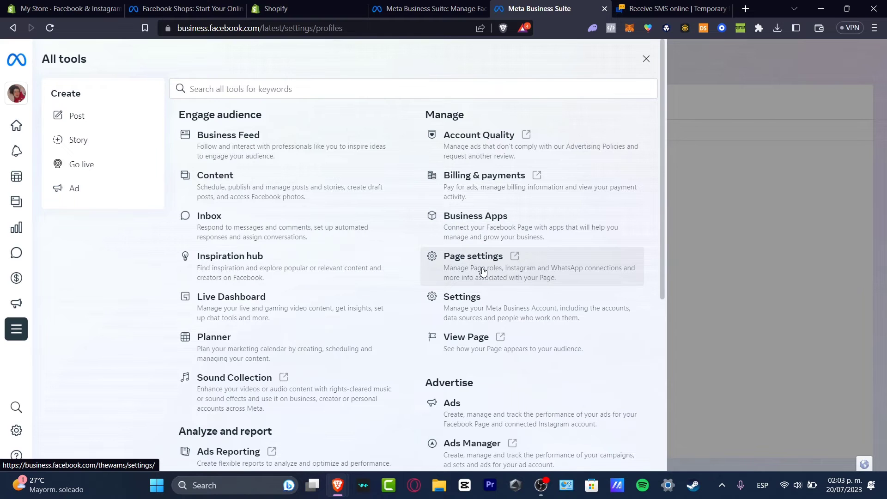
{"action": "left_click", "coordinate": [321, 4]}
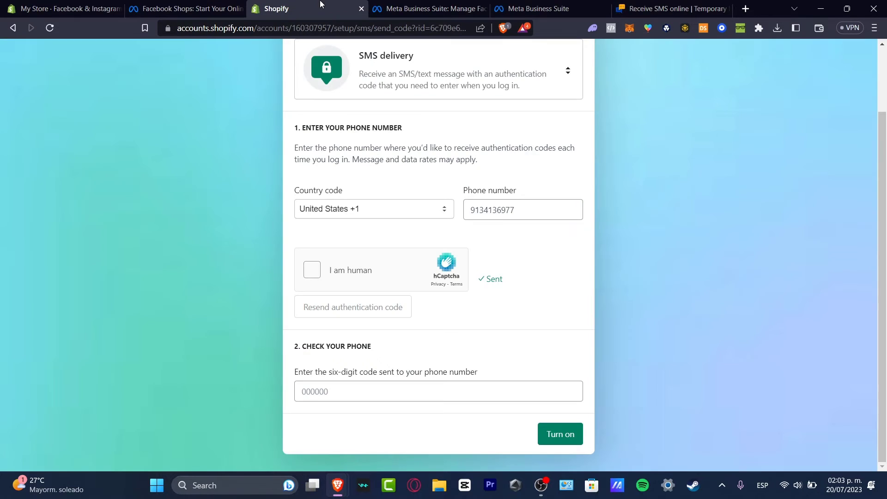
{"action": "left_click", "coordinate": [84, 10]}
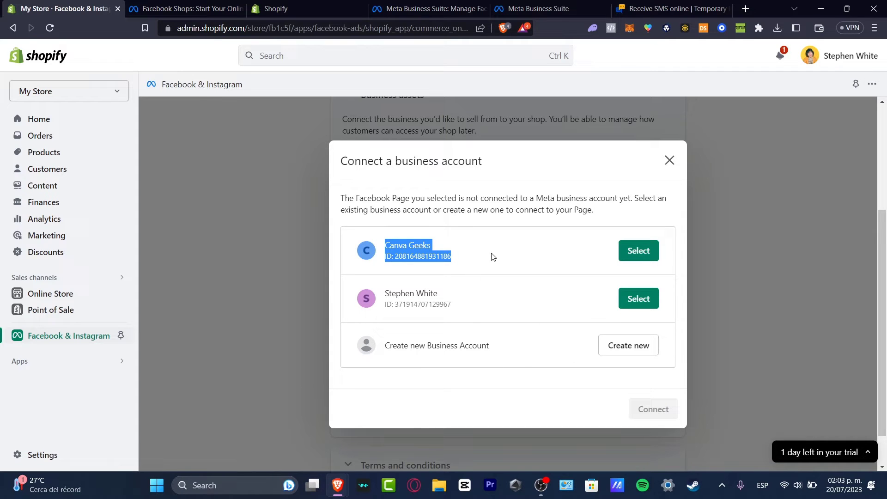
{"action": "left_click", "coordinate": [638, 251]}
{"action": "left_click", "coordinate": [655, 409]}
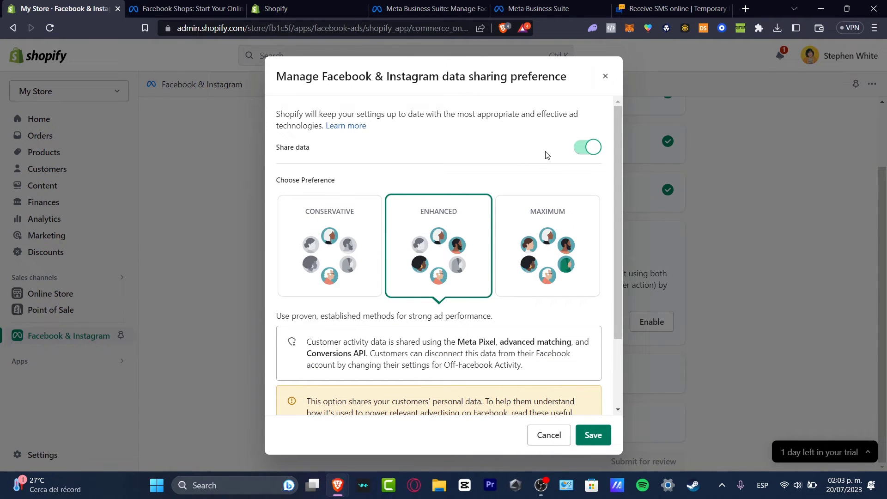
Step: Complete the data sharing section with the Enhanced preference and a newly created Facebook pixel
{"action": "scroll", "coordinate": [465, 241], "scroll_direction": "down", "scroll_amount": 3}
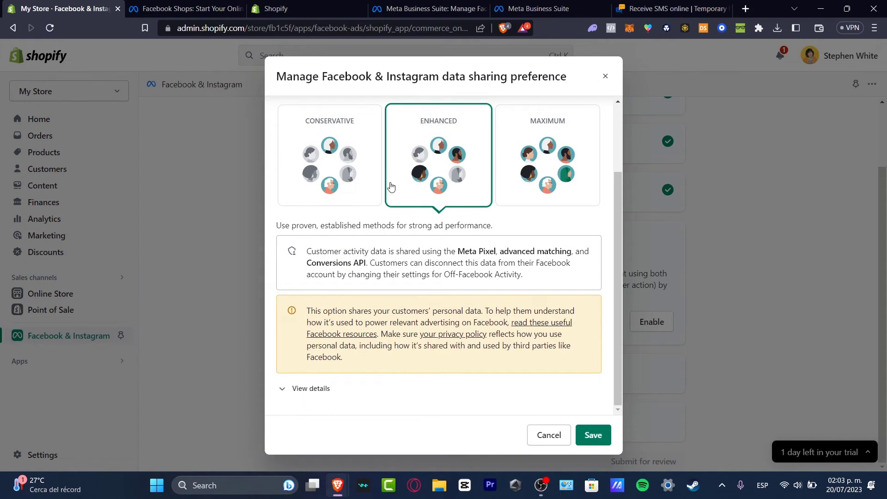
{"action": "left_click", "coordinate": [585, 436]}
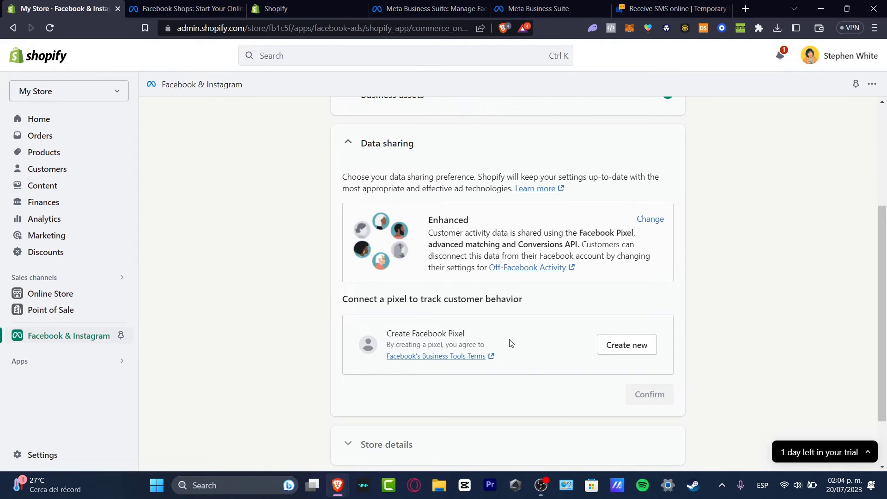
{"action": "scroll", "coordinate": [586, 296], "scroll_direction": "down", "scroll_amount": 2}
{"action": "left_click_drag", "start_coordinate": [460, 235], "coordinate": [546, 226]}
{"action": "left_click", "coordinate": [624, 277]}
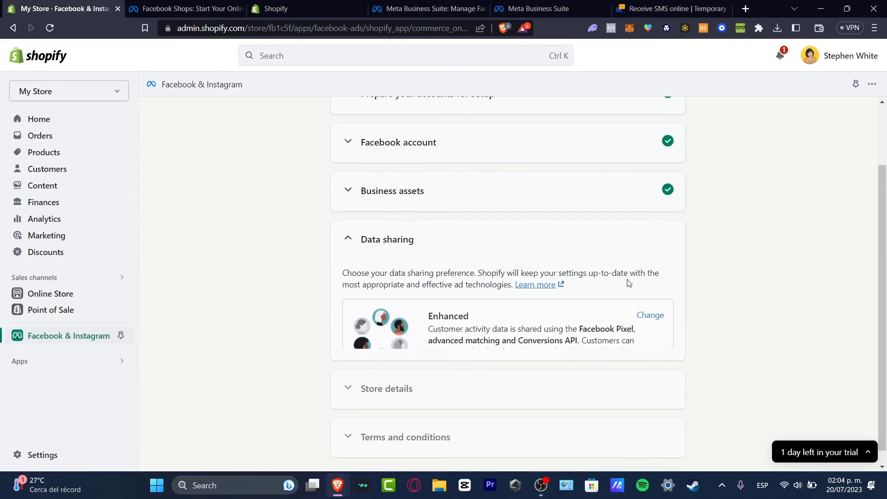
{"action": "scroll", "coordinate": [535, 259], "scroll_direction": "down", "scroll_amount": 4}
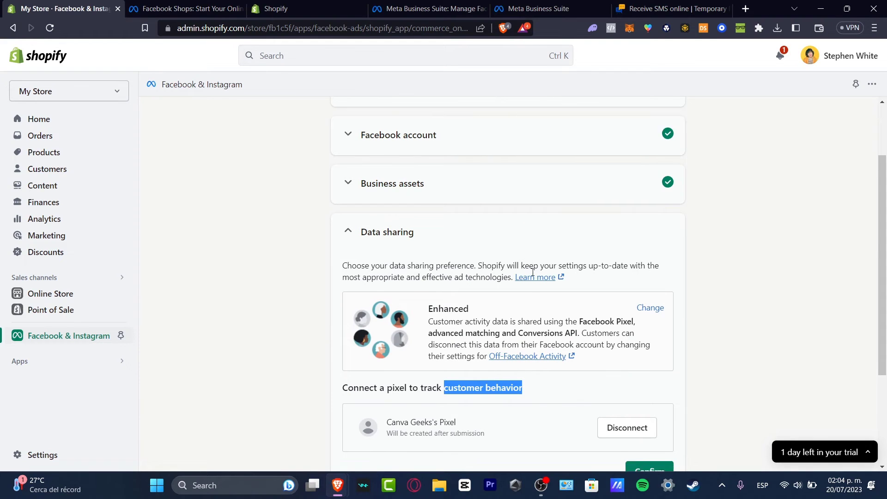
{"action": "left_click", "coordinate": [635, 327]}
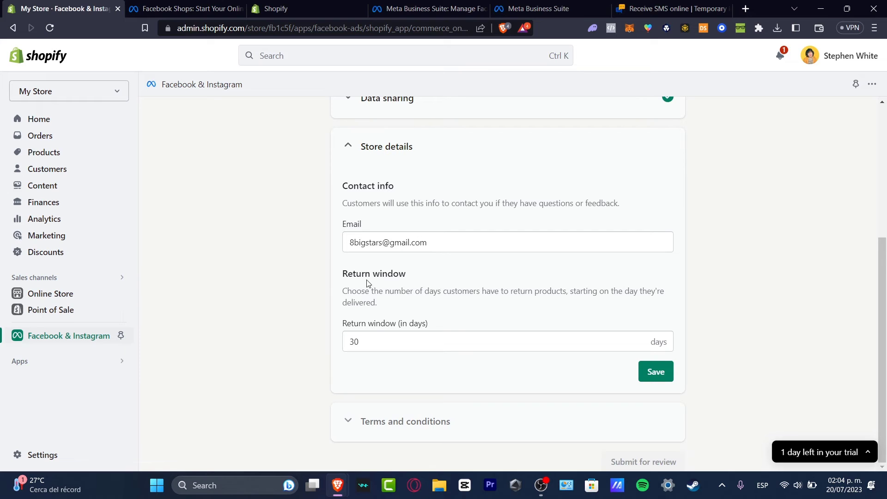
Step: Save the store details with a 30-day return window, and submit the shop for review with Meta's Seller Agreement accepted
{"action": "left_click", "coordinate": [653, 372]}
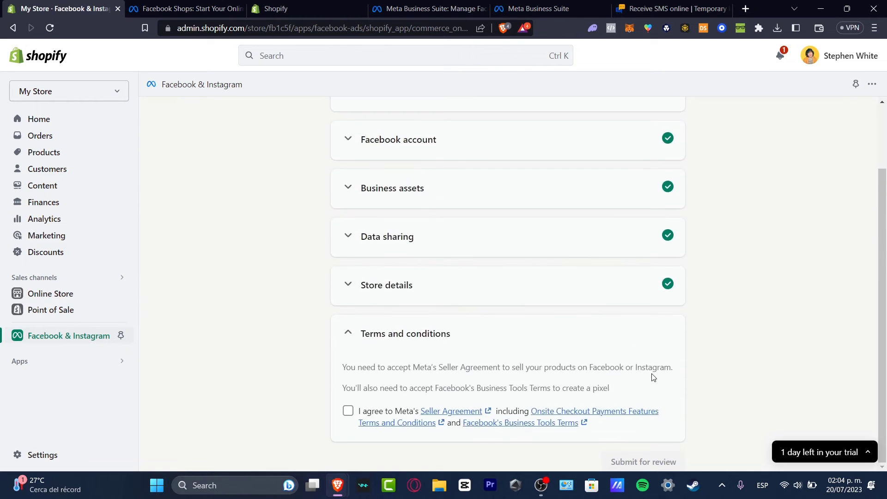
{"action": "left_click", "coordinate": [348, 410]}
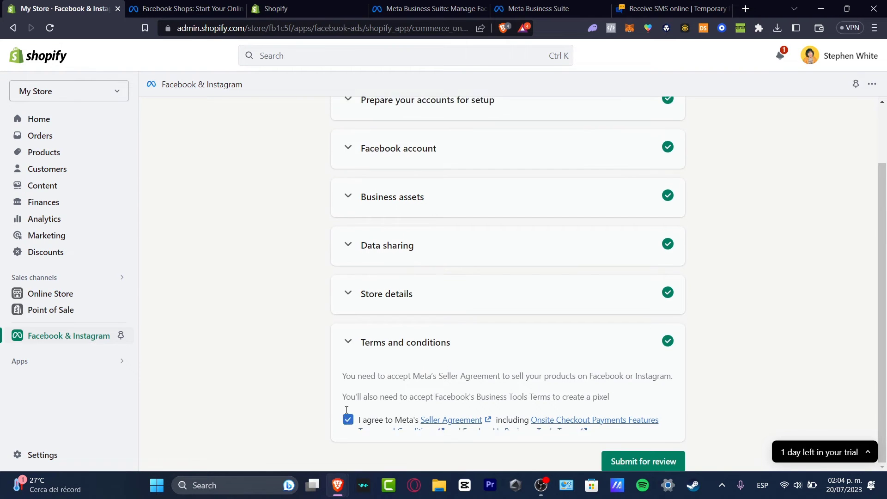
{"action": "left_click", "coordinate": [651, 456]}
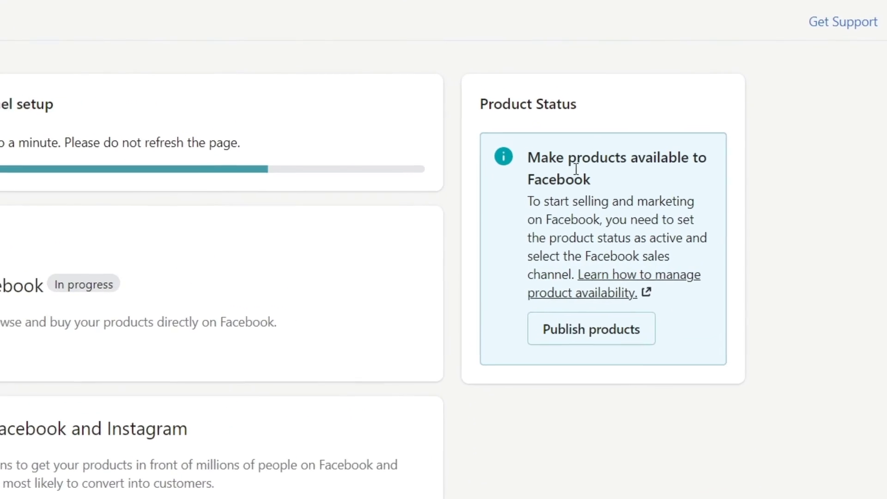
Step: Read the notice on making products available to Facebook and review the shop's review and product syncing progress
{"action": "left_click_drag", "start_coordinate": [669, 200], "coordinate": [741, 198]}
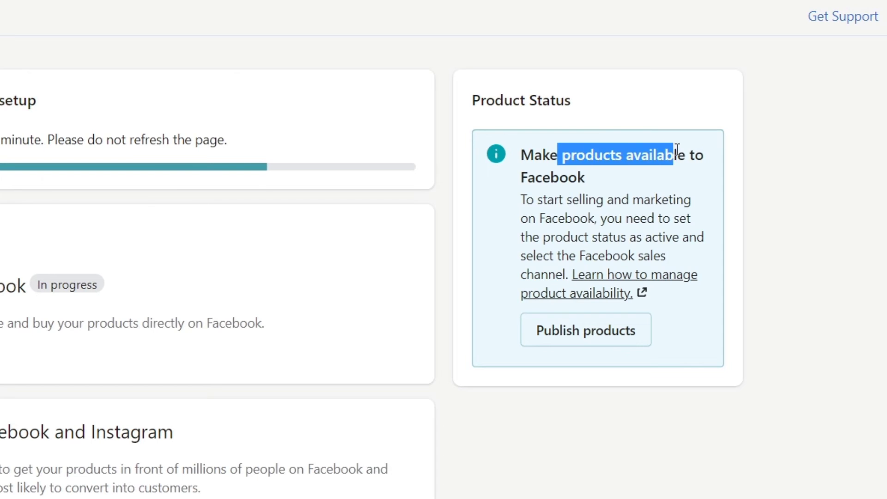
{"action": "left_click_drag", "start_coordinate": [677, 150], "coordinate": [707, 155]}
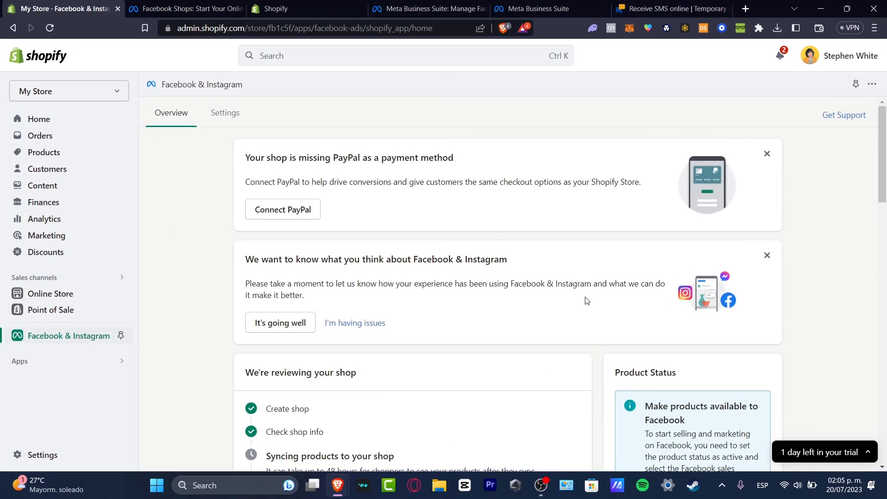
{"action": "scroll", "coordinate": [586, 300], "scroll_direction": "down", "scroll_amount": 4}
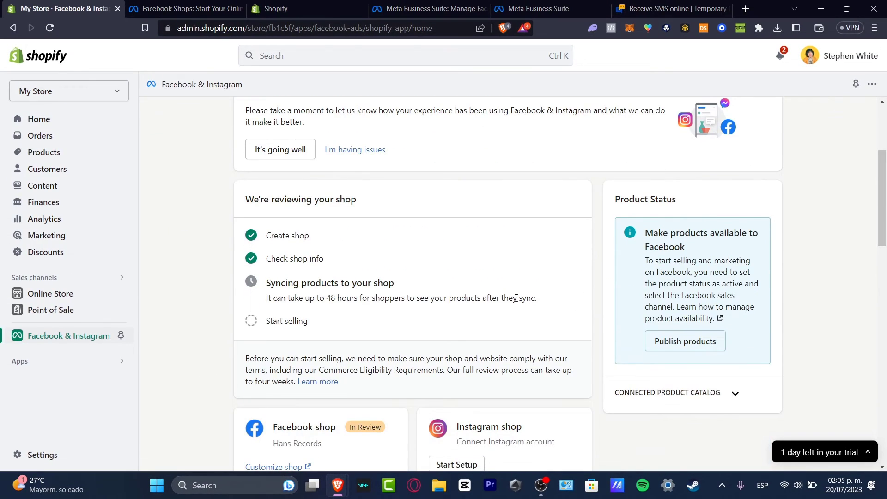
{"action": "left_click_drag", "start_coordinate": [266, 298], "coordinate": [297, 298]}
{"action": "scroll", "coordinate": [509, 241], "scroll_direction": "down", "scroll_amount": 4}
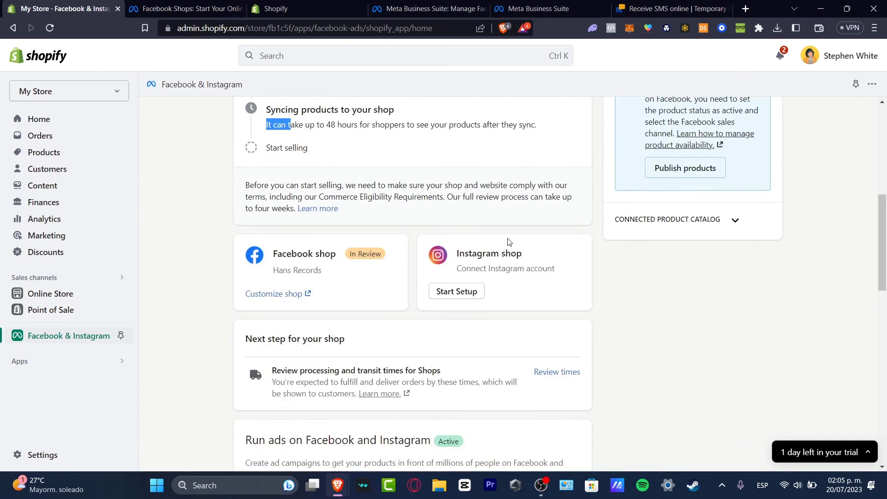
Step: Open the Facebook shop's customization in Shop Builder and examine the layout options, including adding a cover image collection to the home page
{"action": "left_click", "coordinate": [296, 294]}
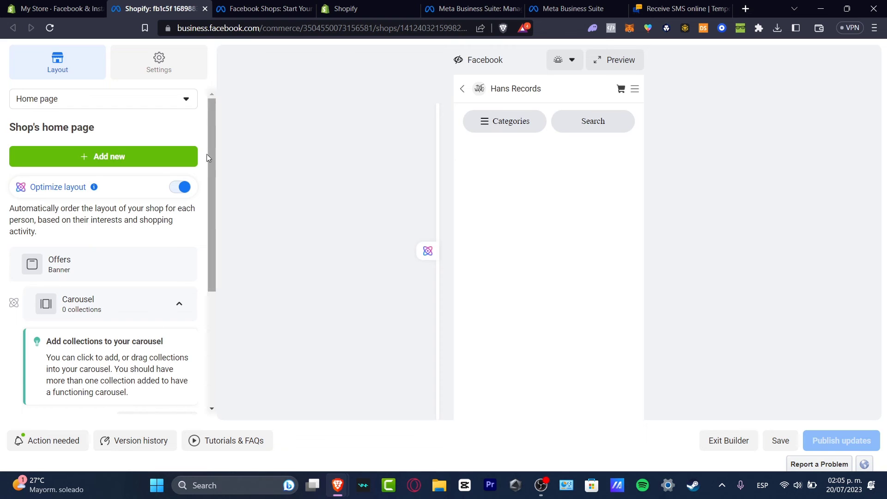
{"action": "left_click", "coordinate": [122, 158]}
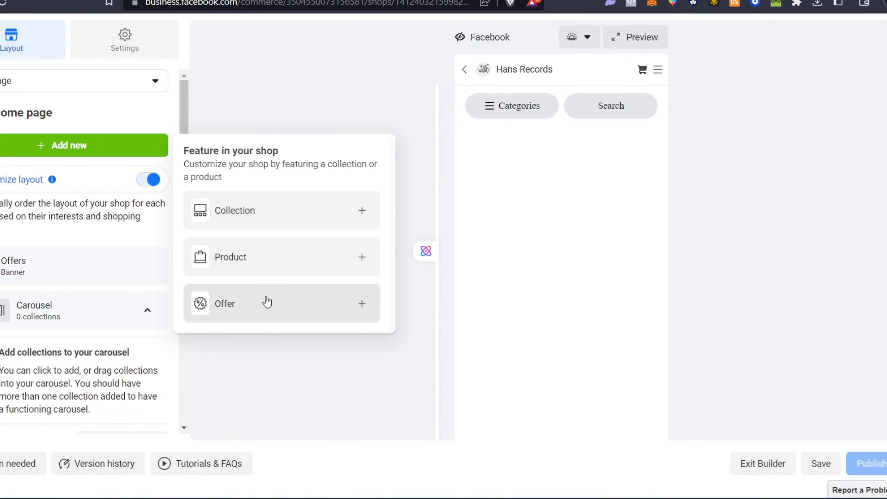
{"action": "left_click", "coordinate": [263, 218]}
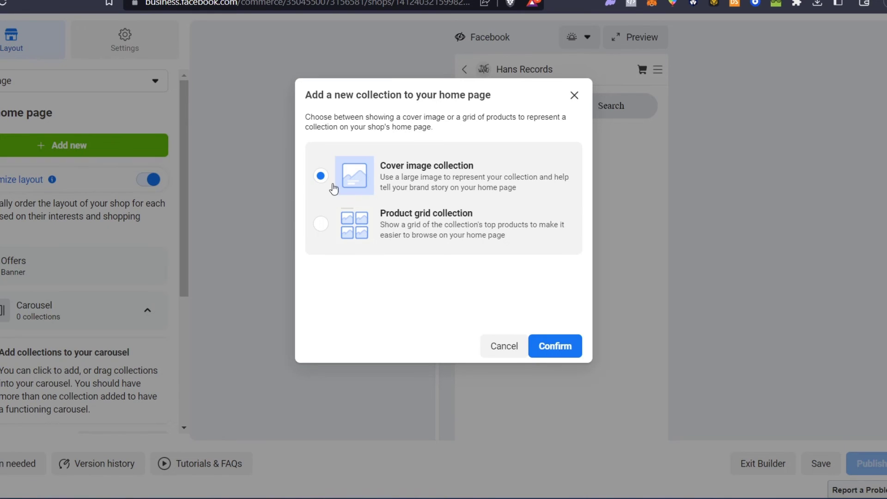
{"action": "left_click", "coordinate": [542, 347]}
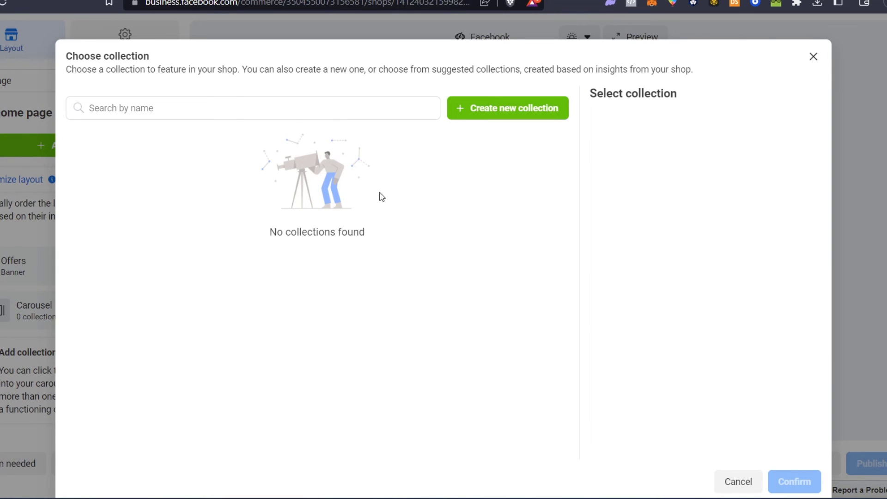
{"action": "left_click", "coordinate": [738, 481]}
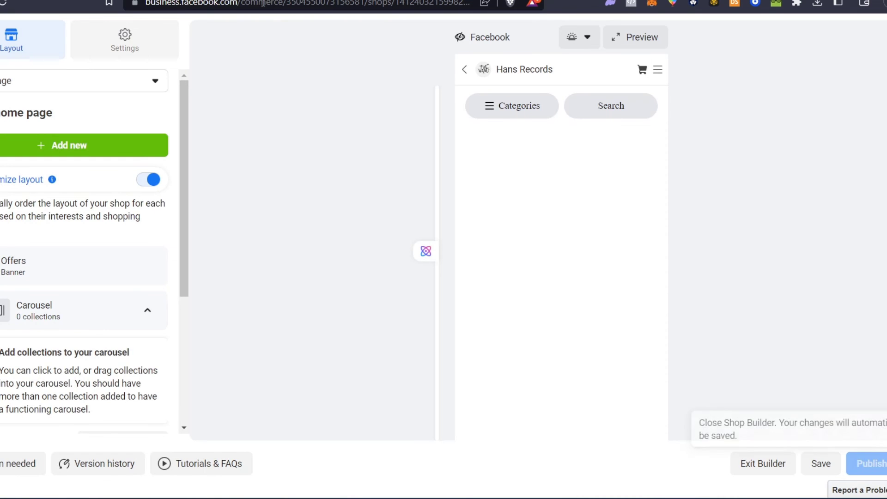
{"action": "scroll", "coordinate": [176, 217], "scroll_direction": "down", "scroll_amount": 4}
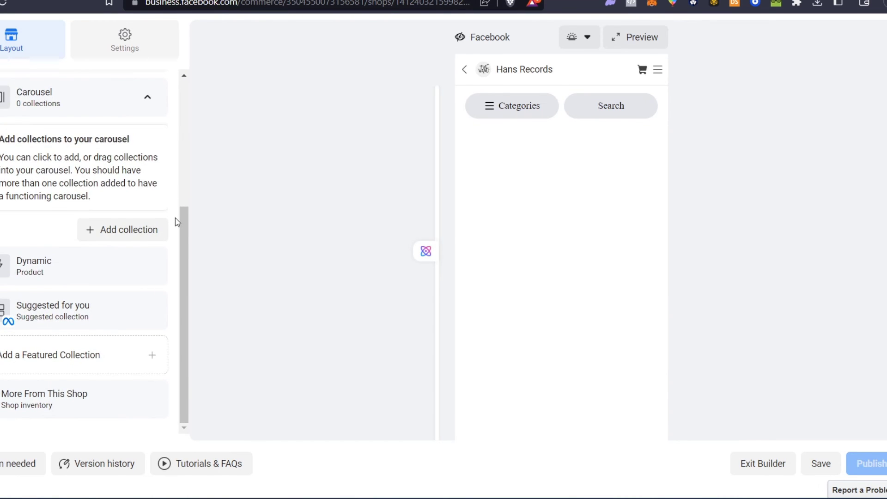
{"action": "key", "text": "ctrl+w"}
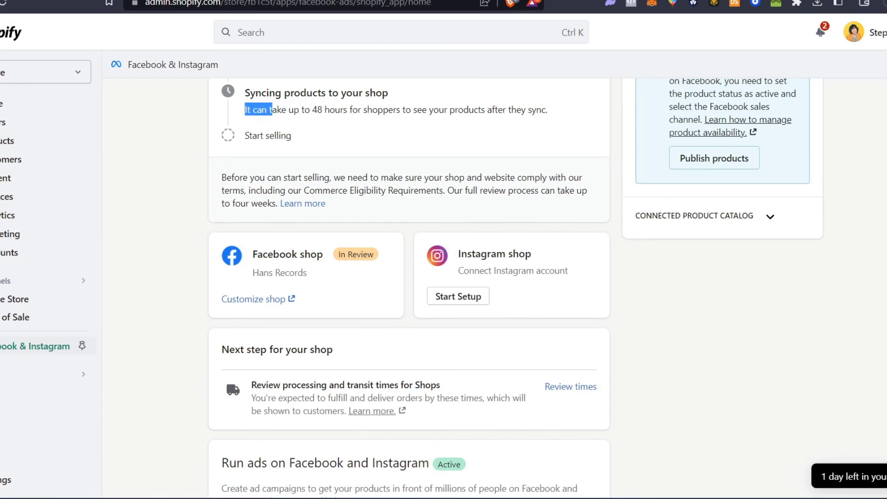
Step: Check the store's product list and reopen the Facebook & Instagram sales channel
{"action": "left_click", "coordinate": [12, 140]}
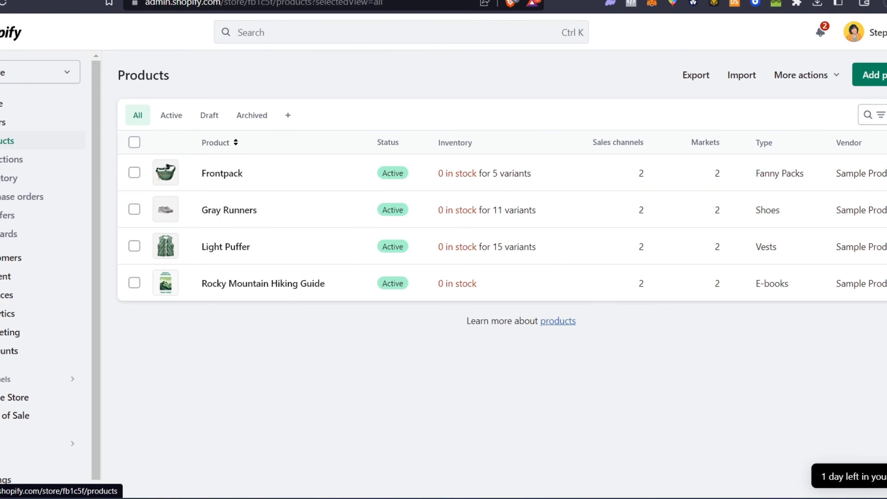
{"action": "left_click", "coordinate": [92, 0]}
{"action": "scroll", "coordinate": [39, 382], "scroll_direction": "down", "scroll_amount": 1}
{"action": "left_click", "coordinate": [63, 378]}
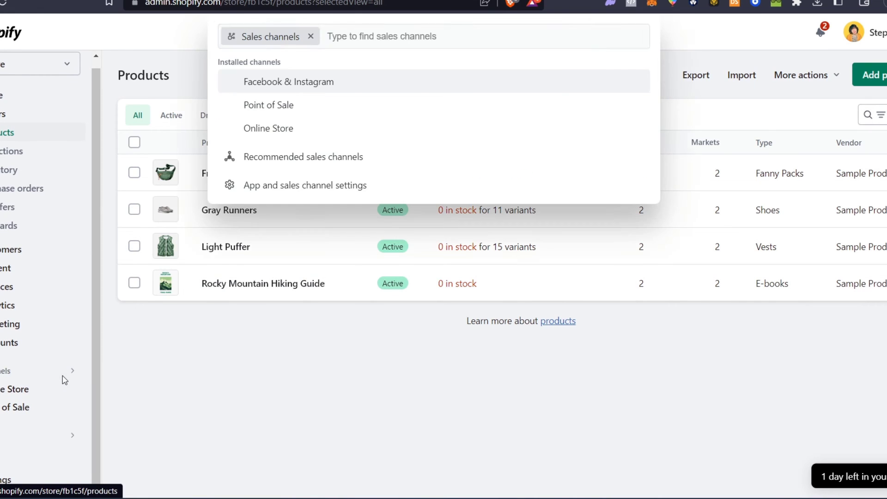
{"action": "left_click", "coordinate": [289, 86]}
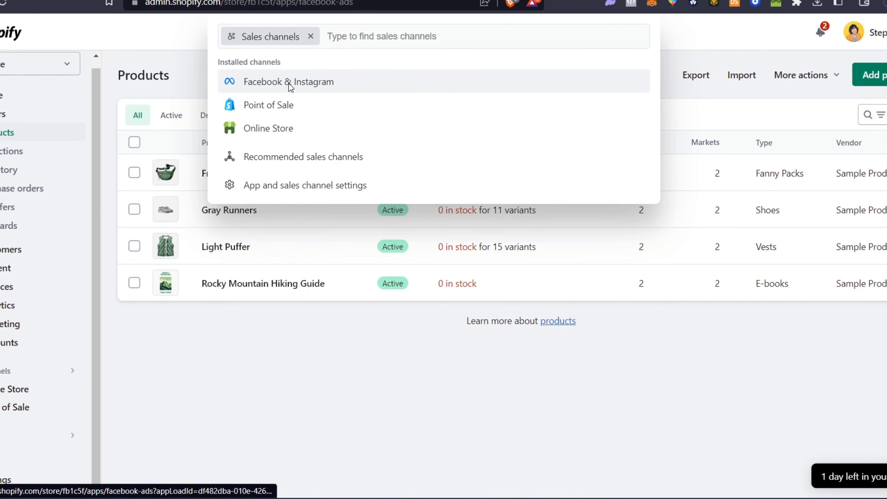